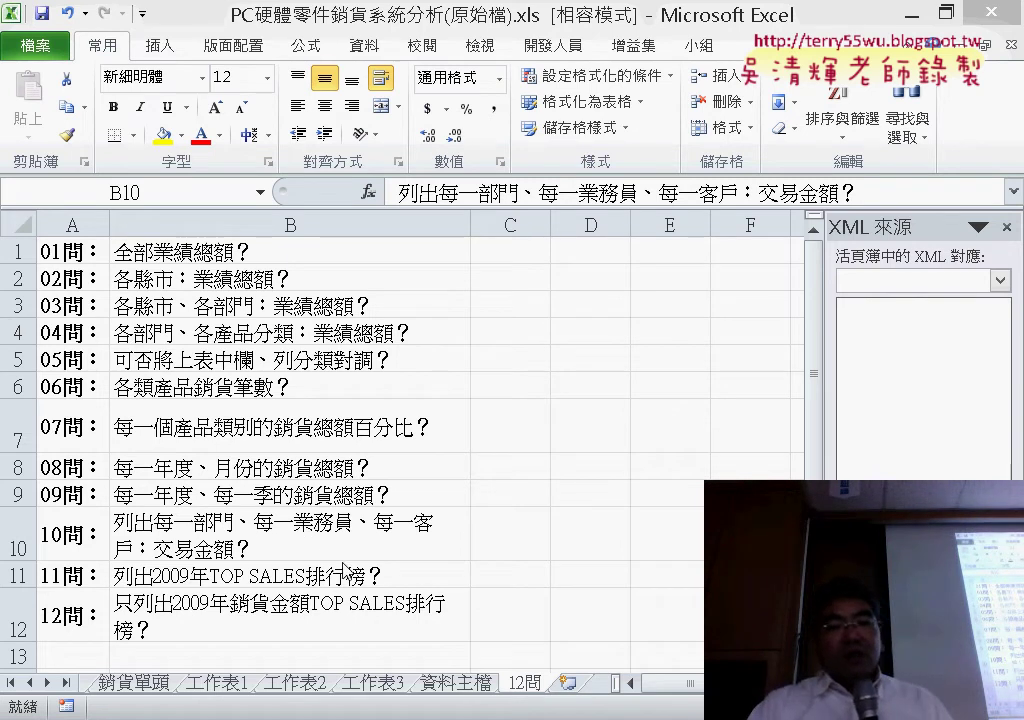
{"action": "left_click", "coordinate": [370, 688]}
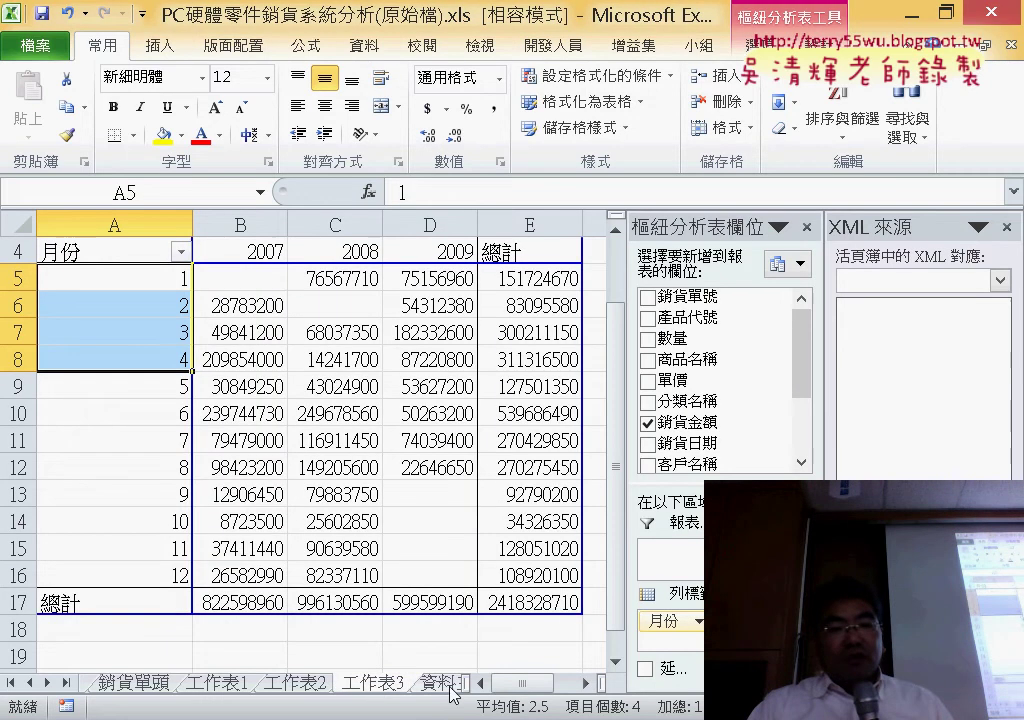
{"action": "key", "text": "ctrl+Page_Down"}
{"action": "key", "text": "ctrl+Page_Down"}
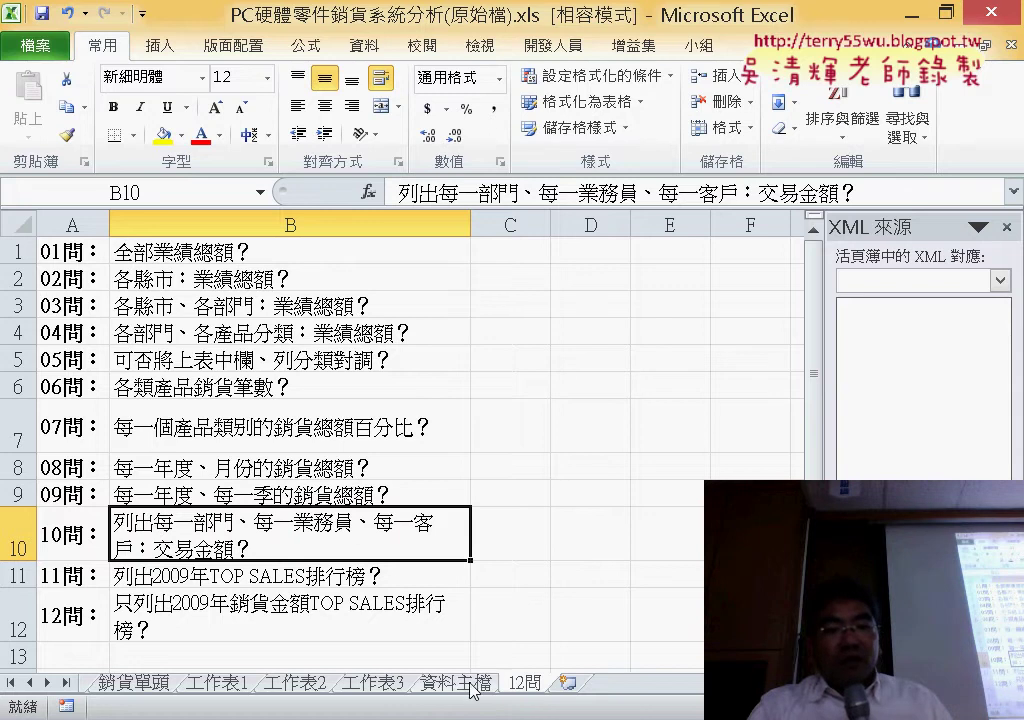
{"action": "left_click", "coordinate": [372, 683]}
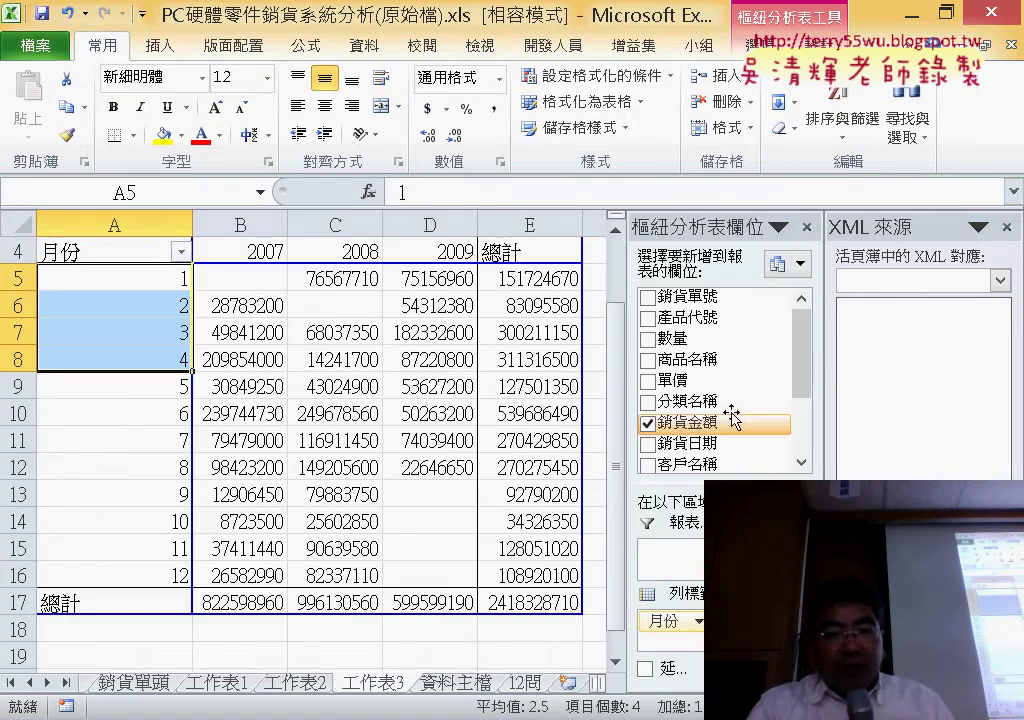
{"action": "left_click", "coordinate": [1006, 227]}
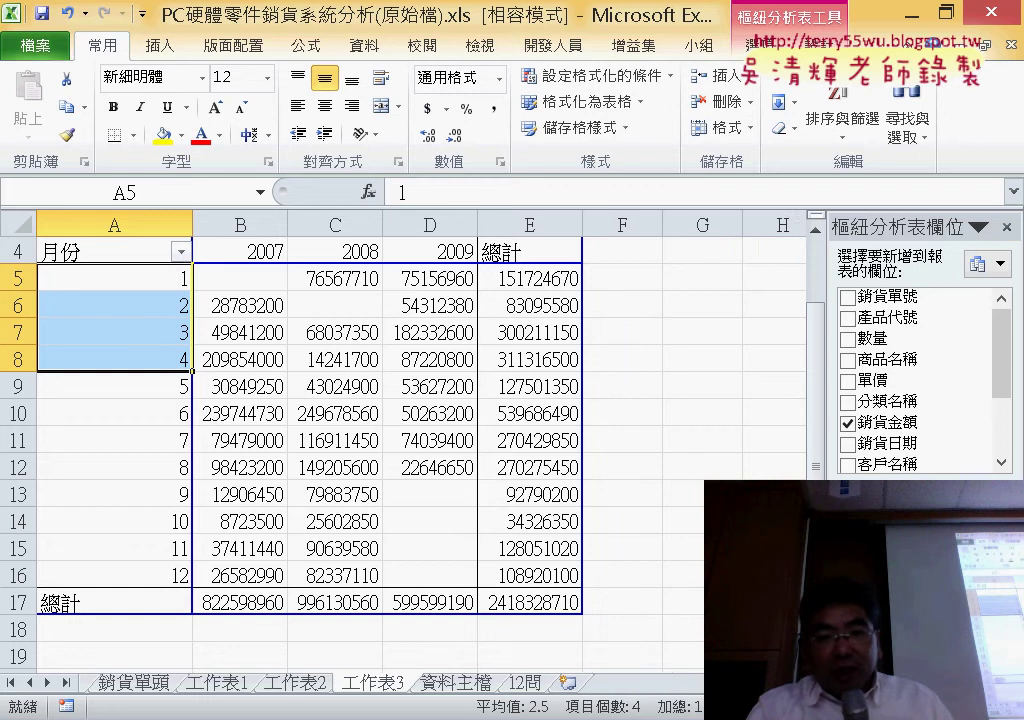
{"action": "scroll", "coordinate": [890, 435], "scroll_direction": "down", "scroll_amount": 1}
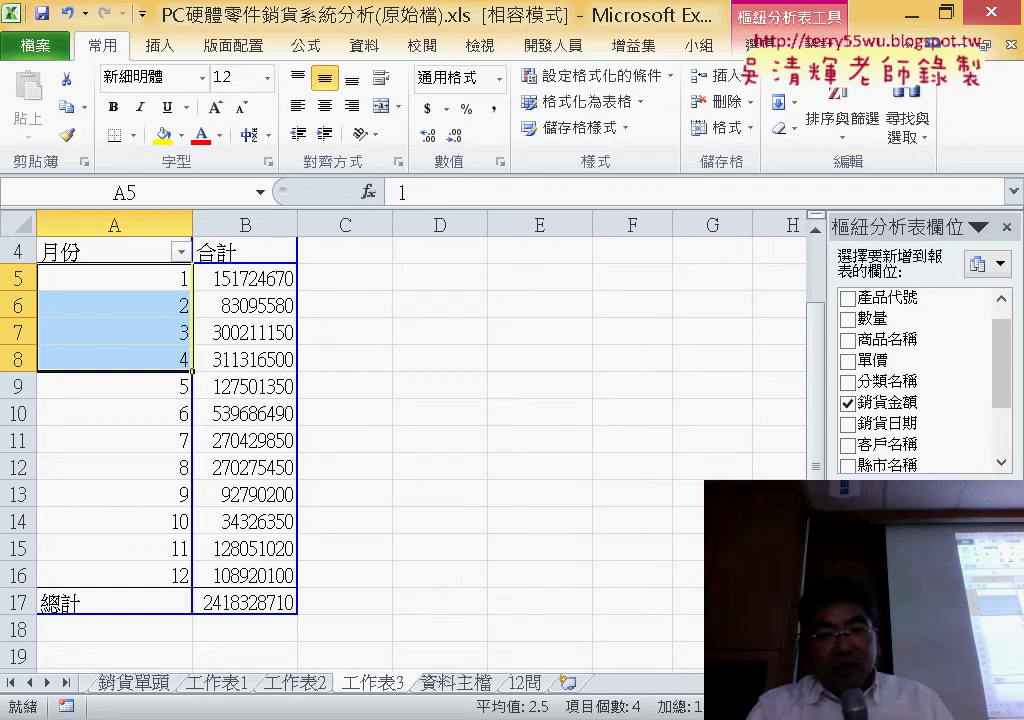
{"action": "left_click_drag", "start_coordinate": [880, 640], "coordinate": [910, 452]}
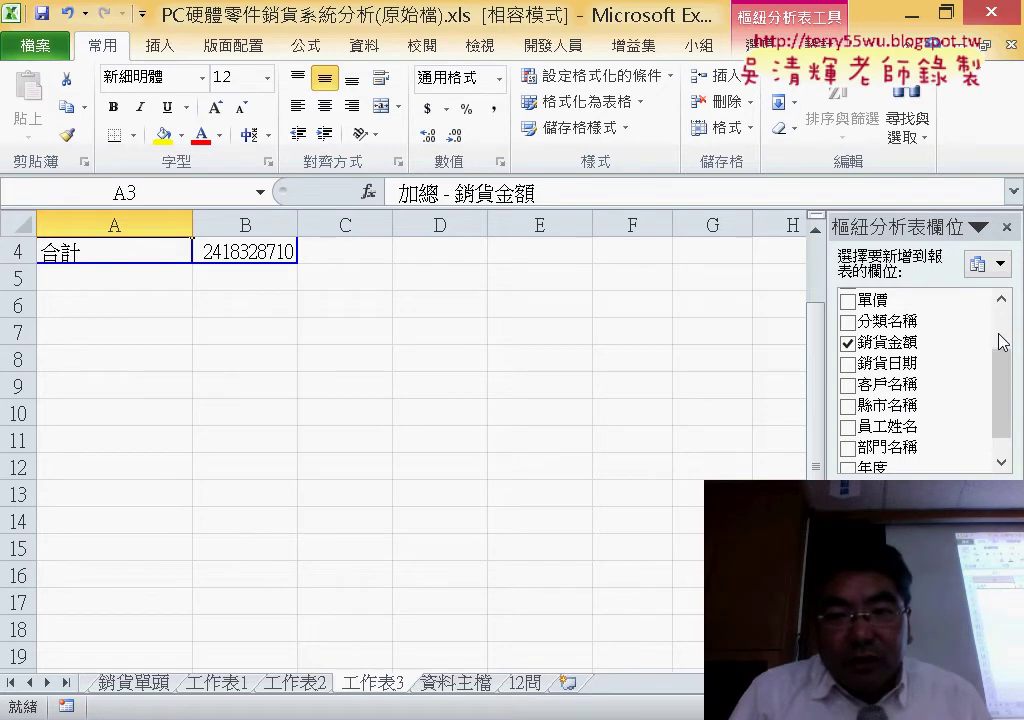
Step: Add 部門名稱, 員工姓名 and 客戶名稱 as pivot rows, then select the first employee's four customers
{"action": "left_click", "coordinate": [937, 452]}
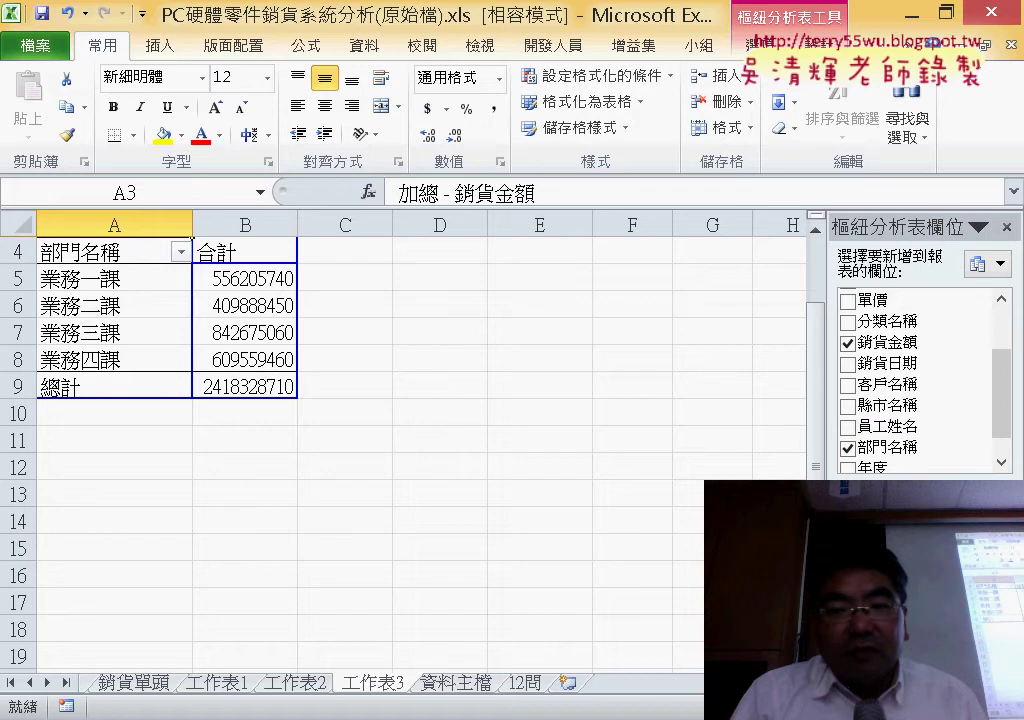
{"action": "left_click", "coordinate": [848, 426]}
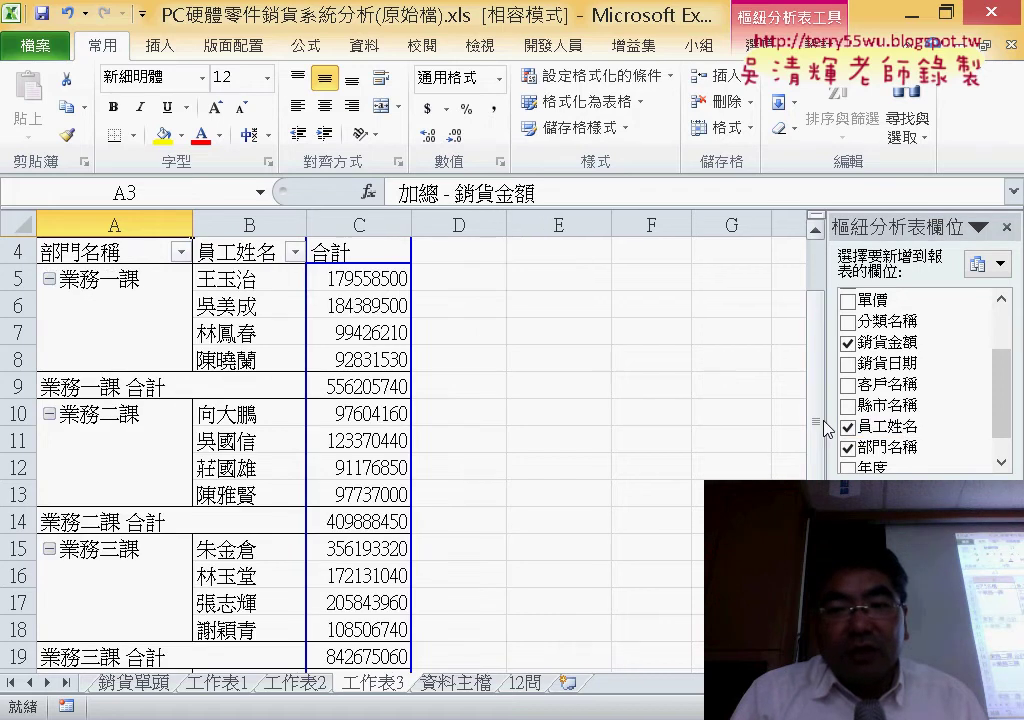
{"action": "left_click_drag", "start_coordinate": [824, 421], "coordinate": [705, 421]}
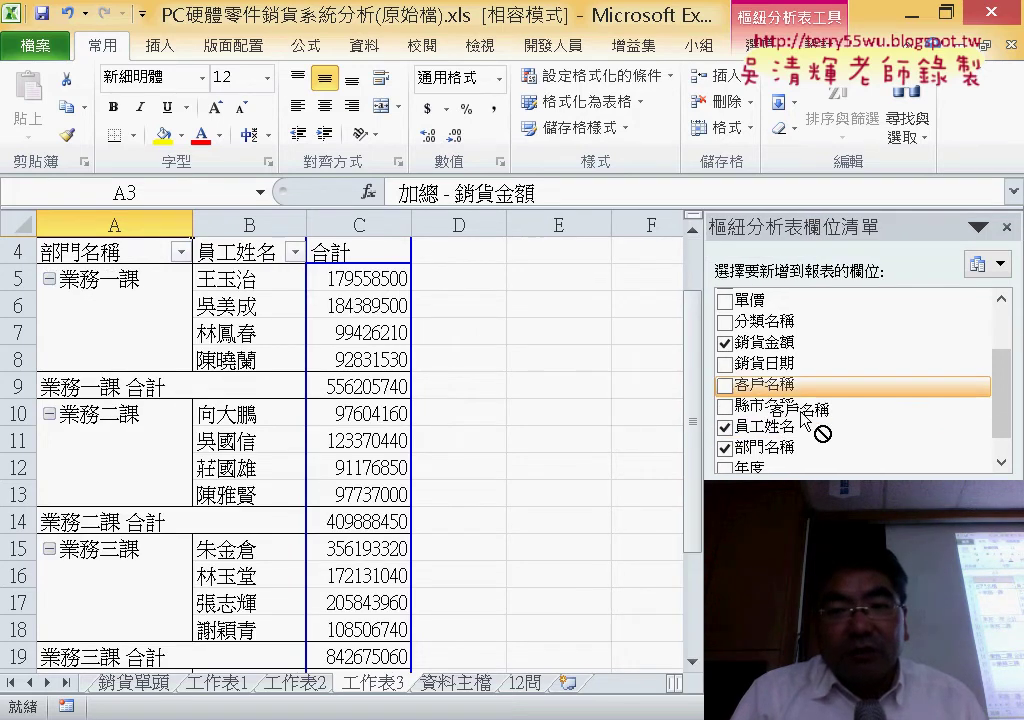
{"action": "left_click_drag", "start_coordinate": [765, 364], "coordinate": [930, 560]}
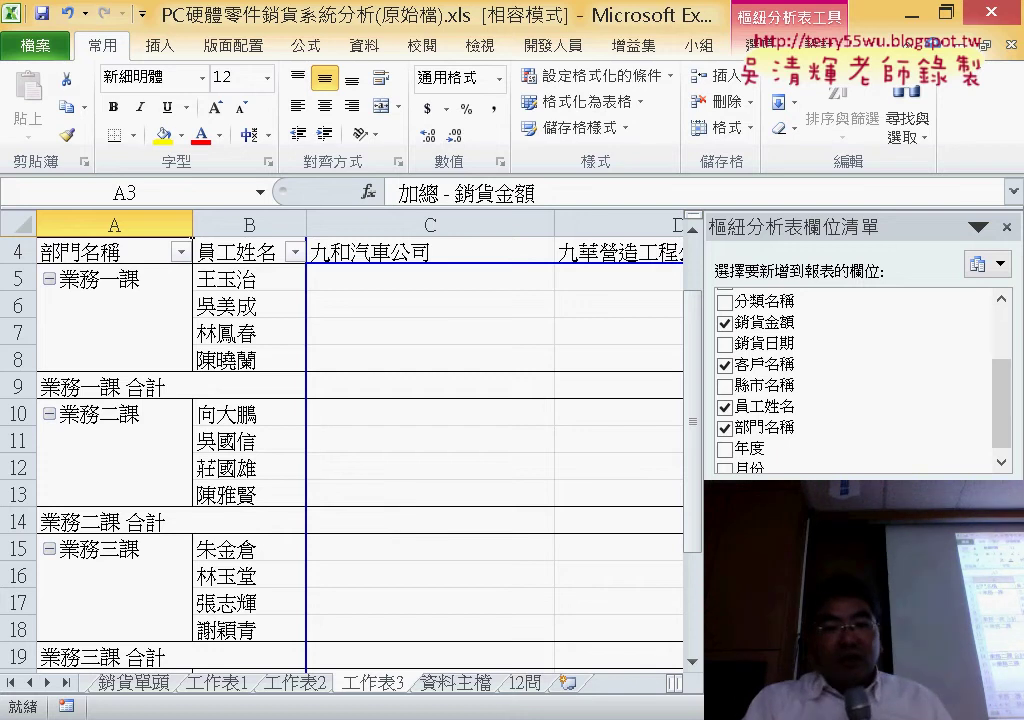
{"action": "mouse_move", "coordinate": [690, 509]}
{"action": "left_mouse_down"}
{"action": "mouse_move", "coordinate": [690, 608]}
{"action": "mouse_move", "coordinate": [688, 368]}
{"action": "left_mouse_up"}
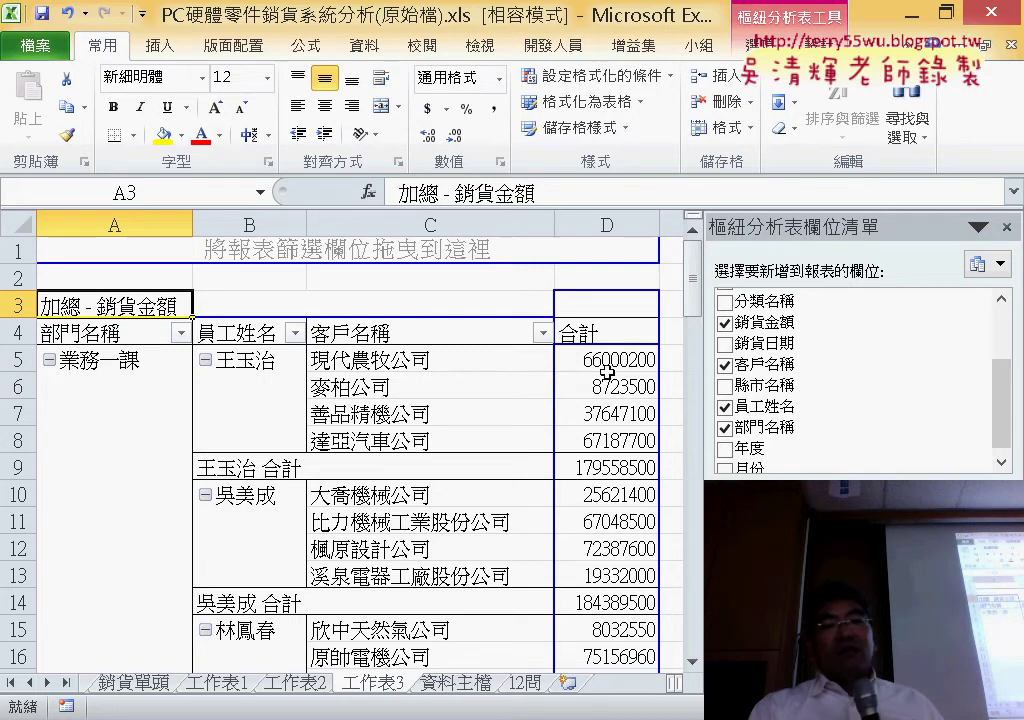
{"action": "left_click_drag", "start_coordinate": [457, 368], "coordinate": [494, 443]}
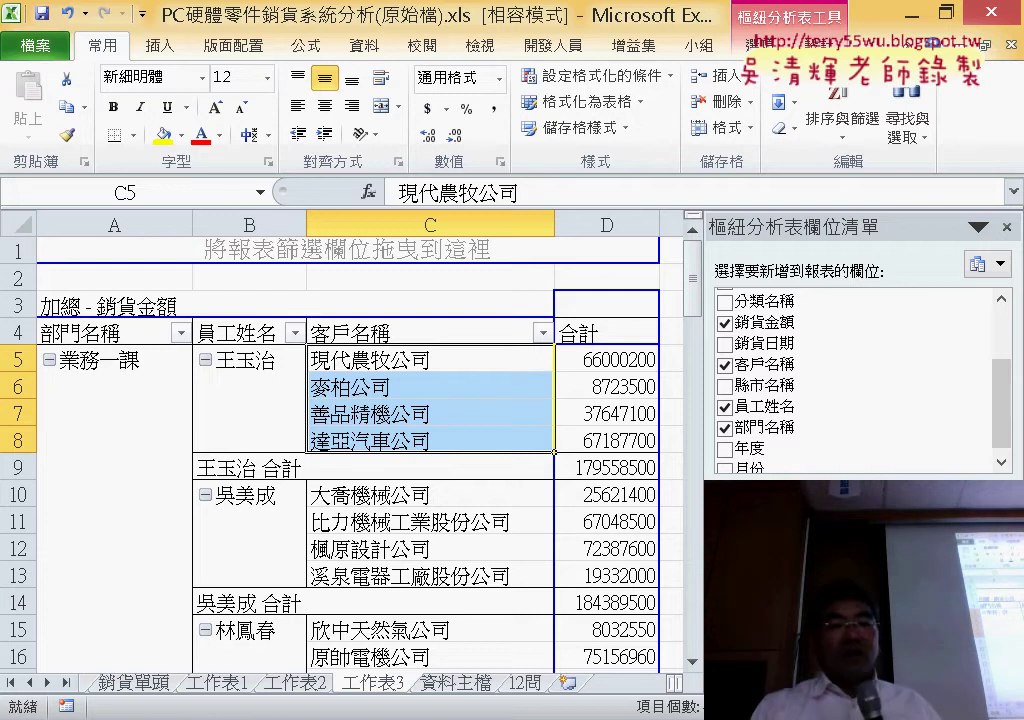
Step: Return to the 12問 sheet and select question 11 in B11, the 2009 TOP SALES ranking
{"action": "left_click", "coordinate": [529, 686]}
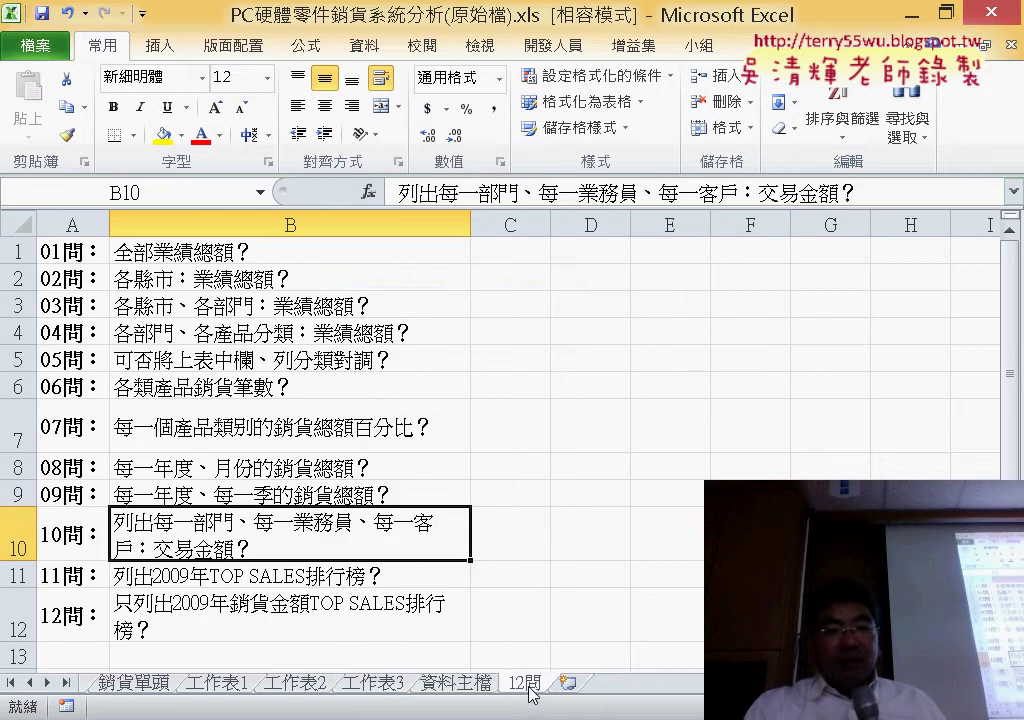
{"action": "left_click", "coordinate": [142, 574]}
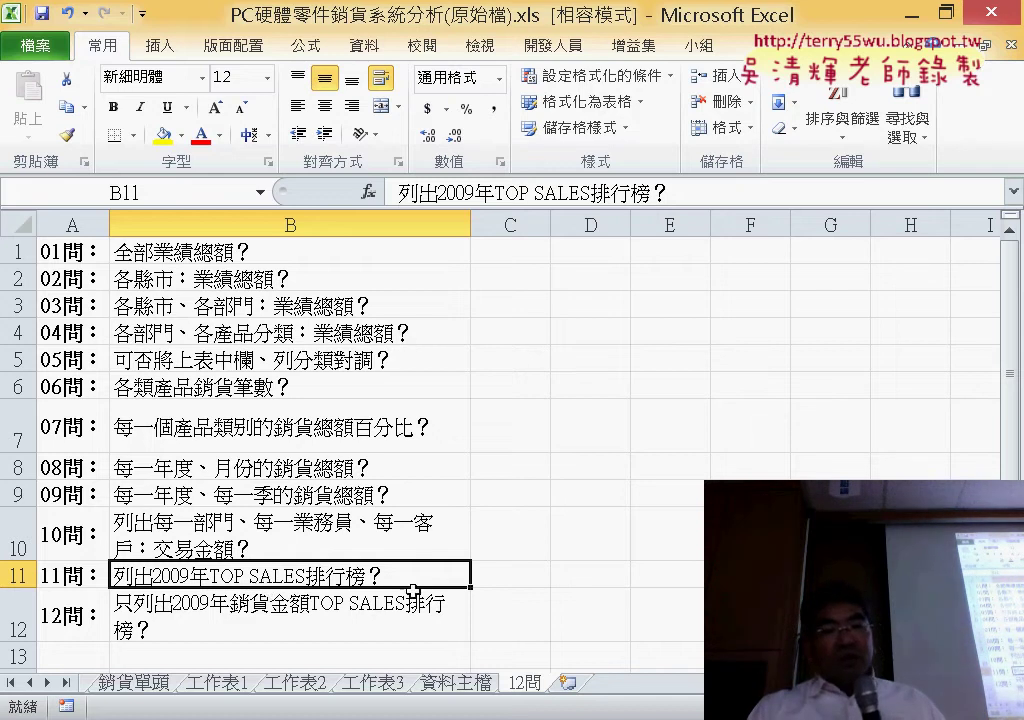
Step: Insert a pivot table from 資料主檔!$A$1:$N$252 onto a new worksheet
{"action": "left_click", "coordinate": [462, 685]}
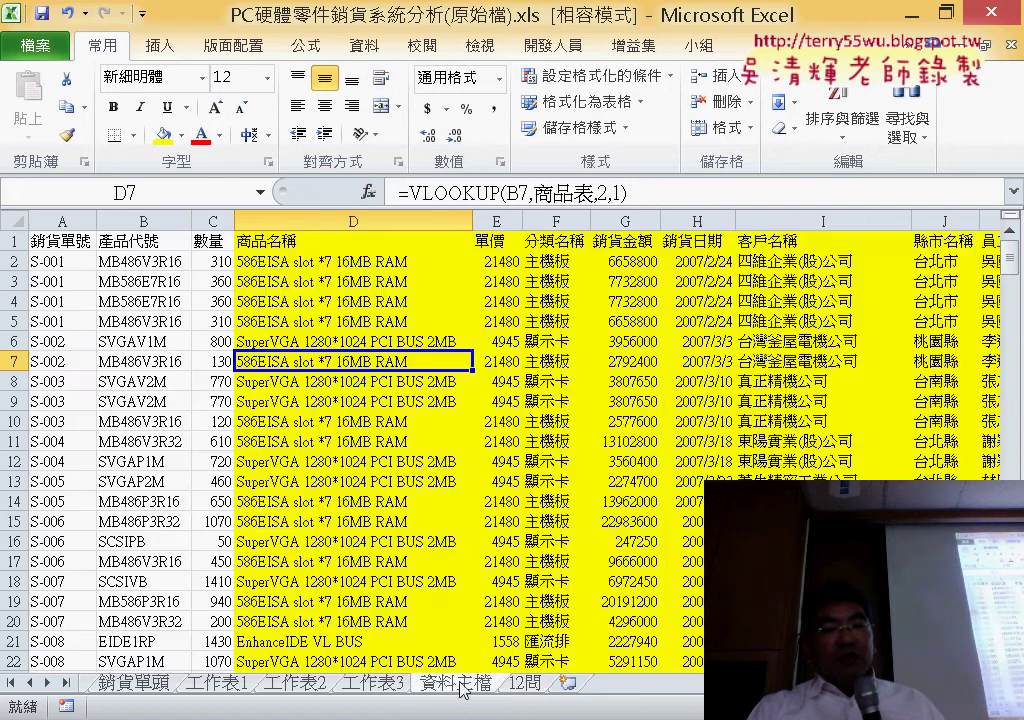
{"action": "left_click", "coordinate": [162, 45]}
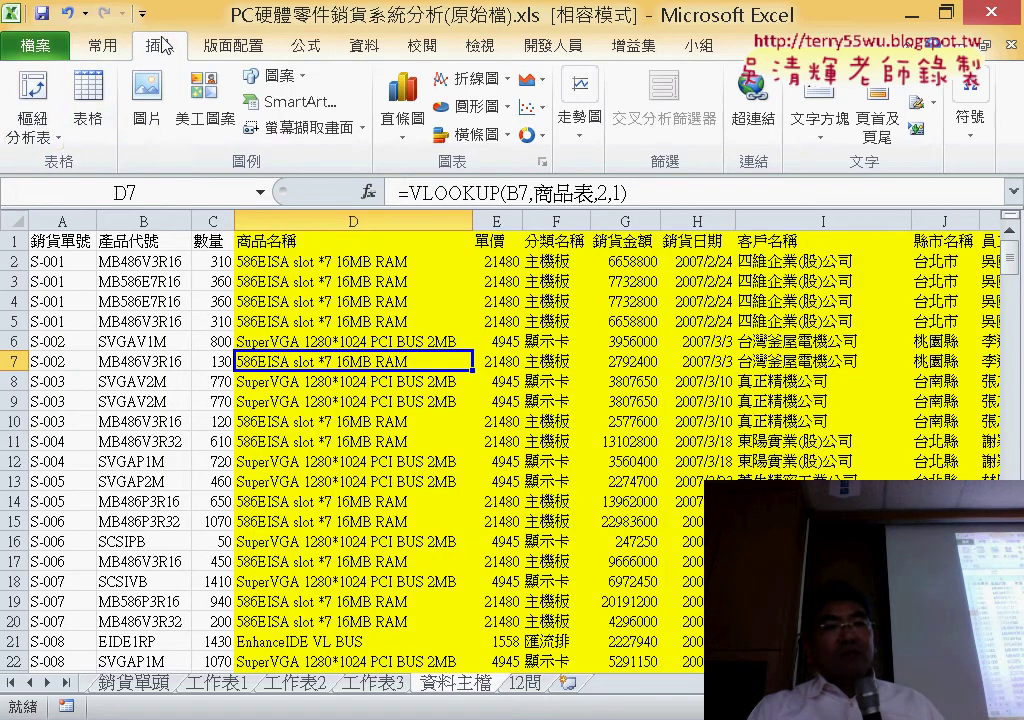
{"action": "left_click", "coordinate": [32, 88]}
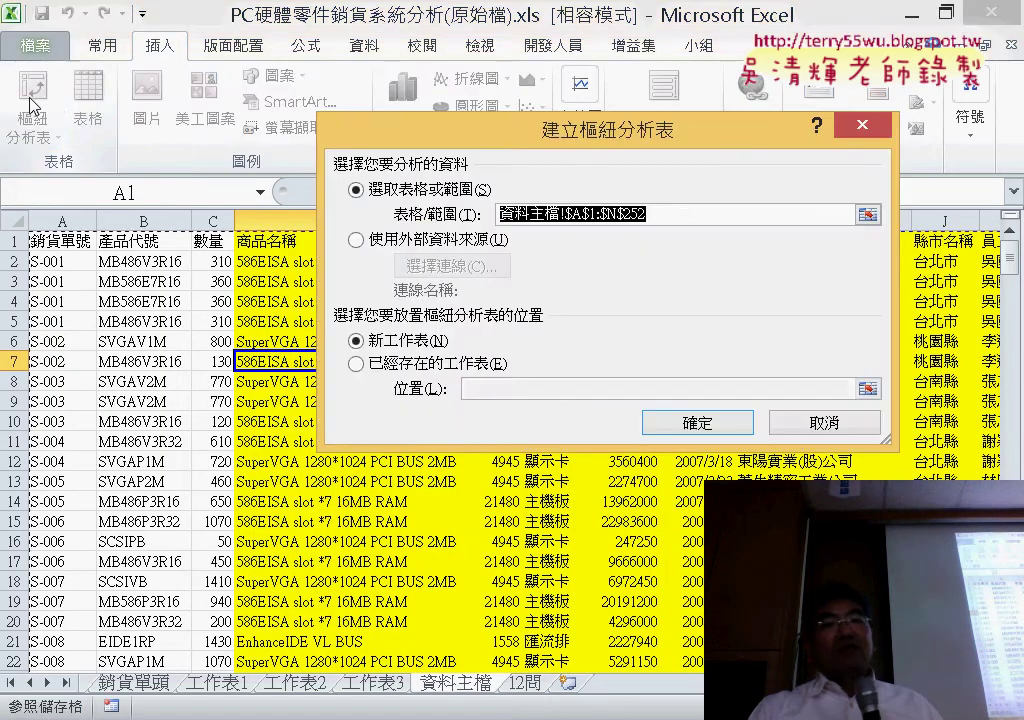
{"action": "left_click", "coordinate": [726, 420]}
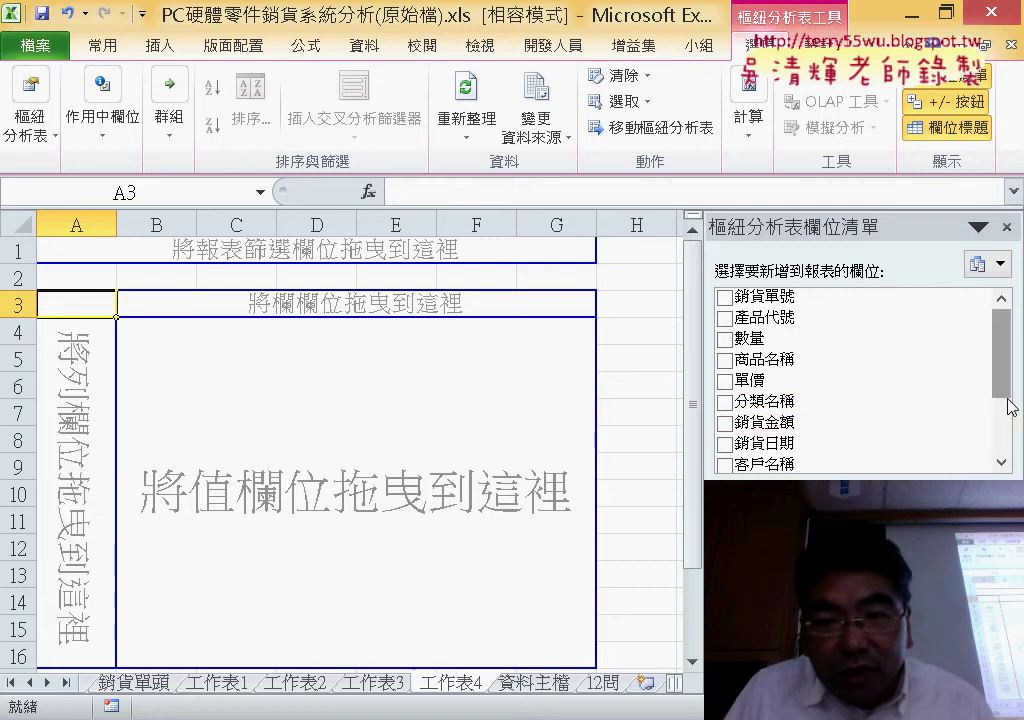
Step: Lay out the 工作表4 pivot with 員工姓名 rows, 年度 columns and summed 銷貨金額
{"action": "left_click", "coordinate": [1008, 432]}
{"action": "left_click_drag", "start_coordinate": [750, 397], "coordinate": [740, 470]}
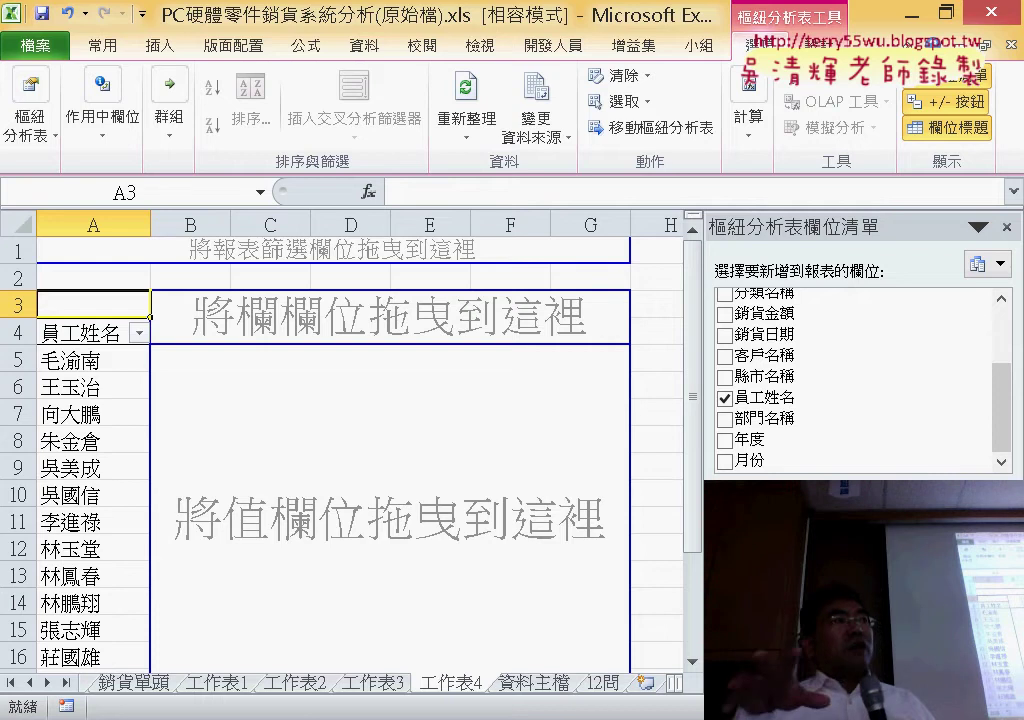
{"action": "left_click", "coordinate": [760, 439]}
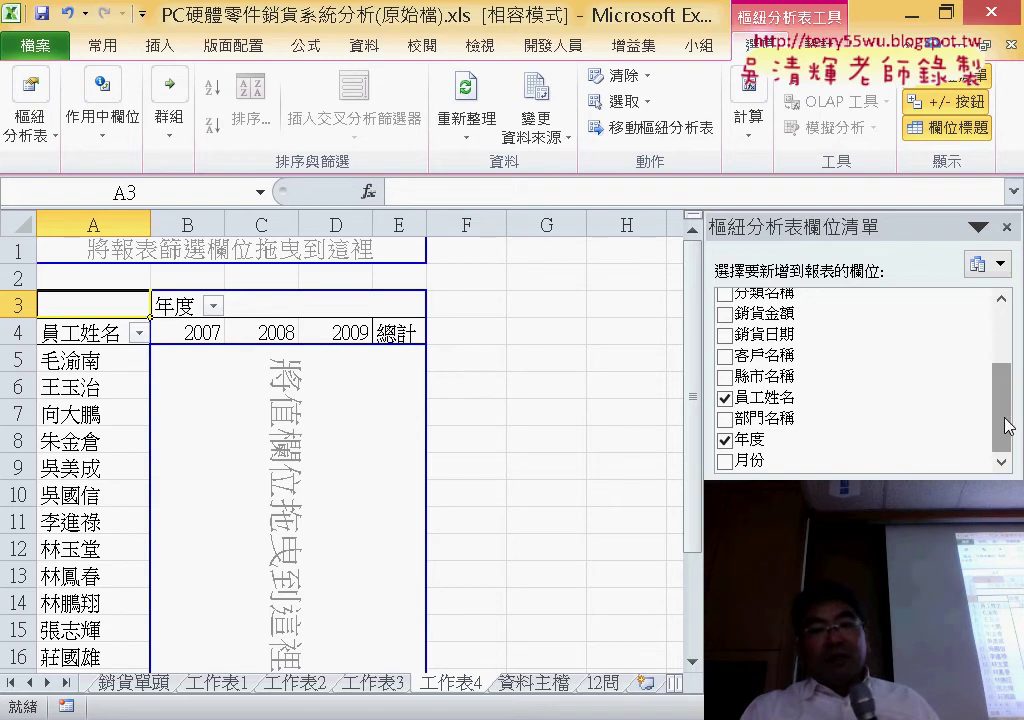
{"action": "left_click", "coordinate": [1006, 340]}
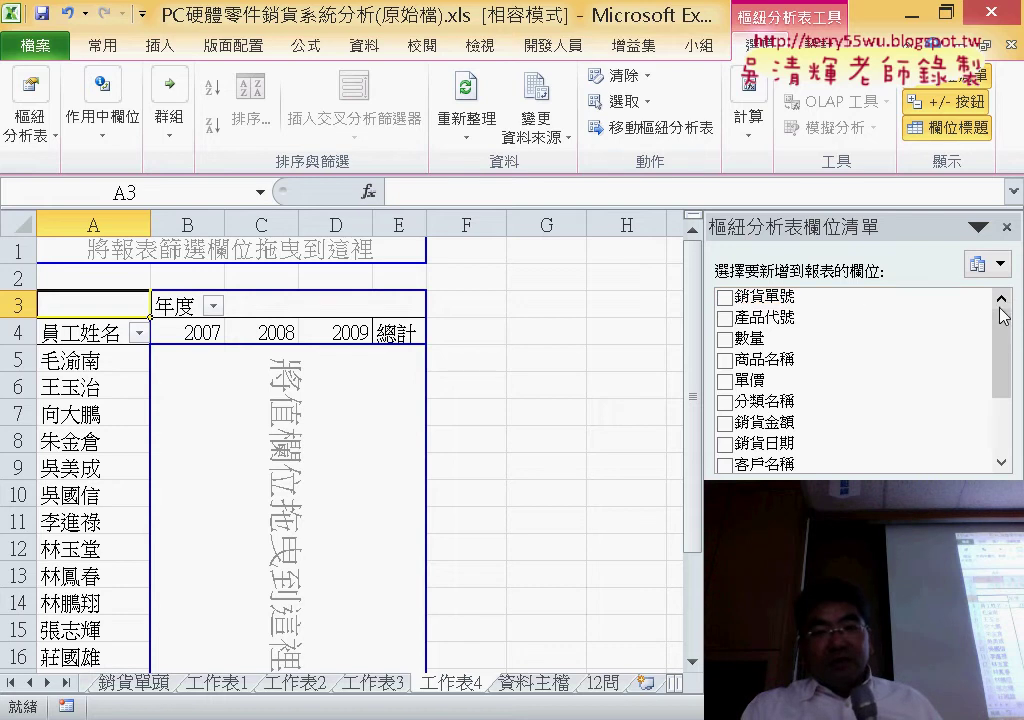
{"action": "left_click", "coordinate": [999, 427]}
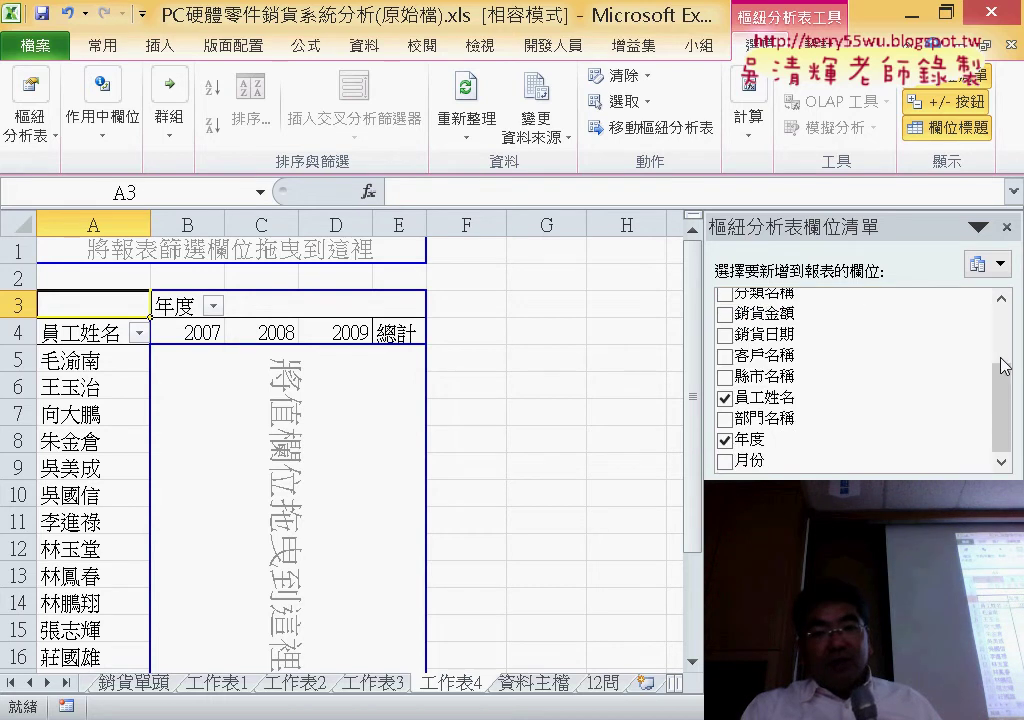
{"action": "left_click", "coordinate": [725, 313]}
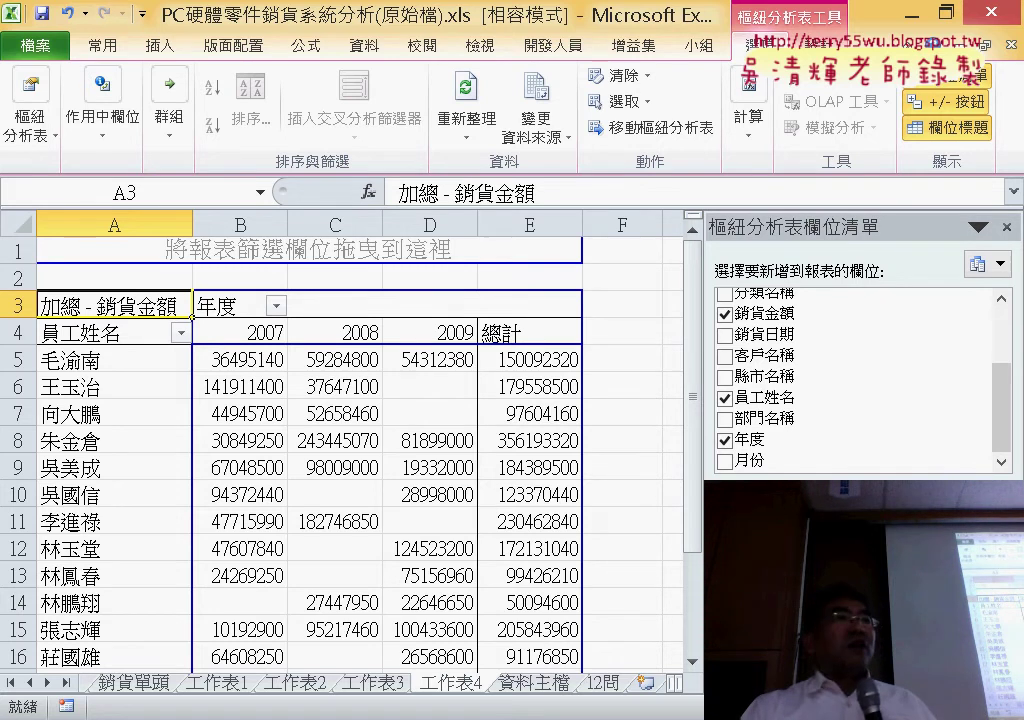
Step: Filter the pivot's 年度 to 2009 only, giving a 總計 of 599599190
{"action": "left_click_drag", "start_coordinate": [225, 305], "coordinate": [240, 250]}
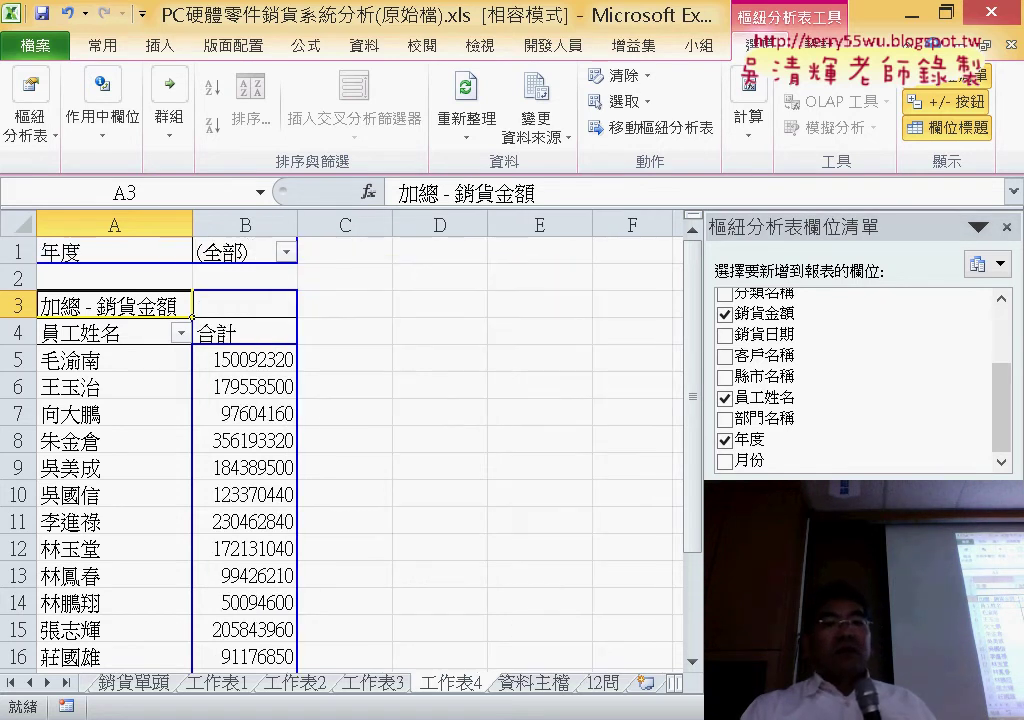
{"action": "left_click", "coordinate": [287, 253]}
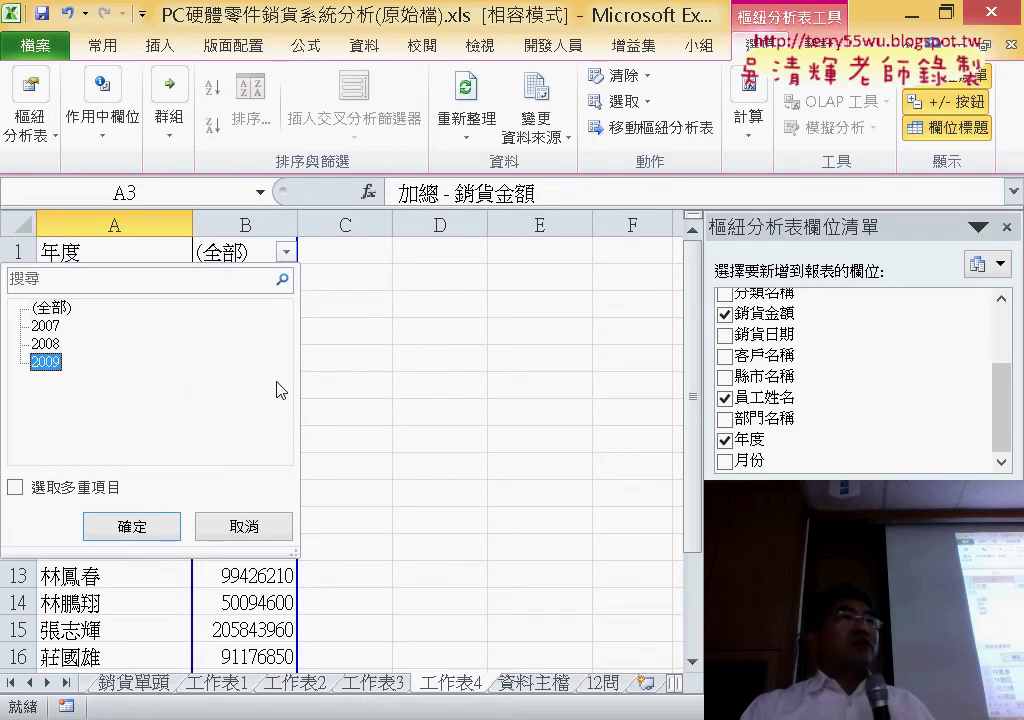
{"action": "left_click", "coordinate": [140, 527]}
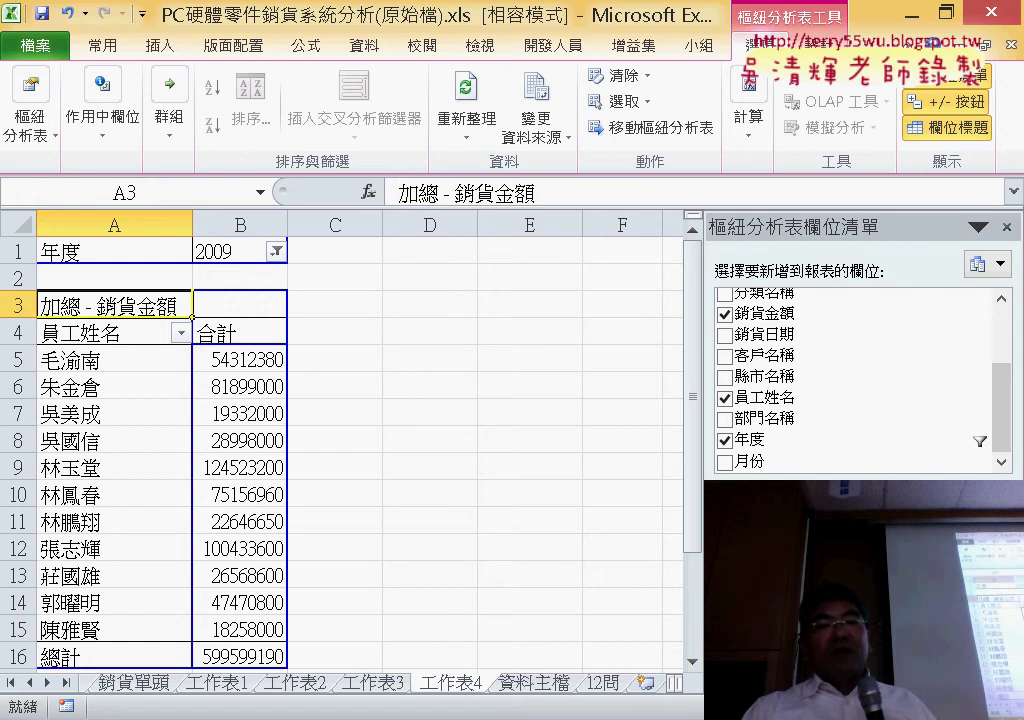
{"action": "left_click", "coordinate": [276, 305]}
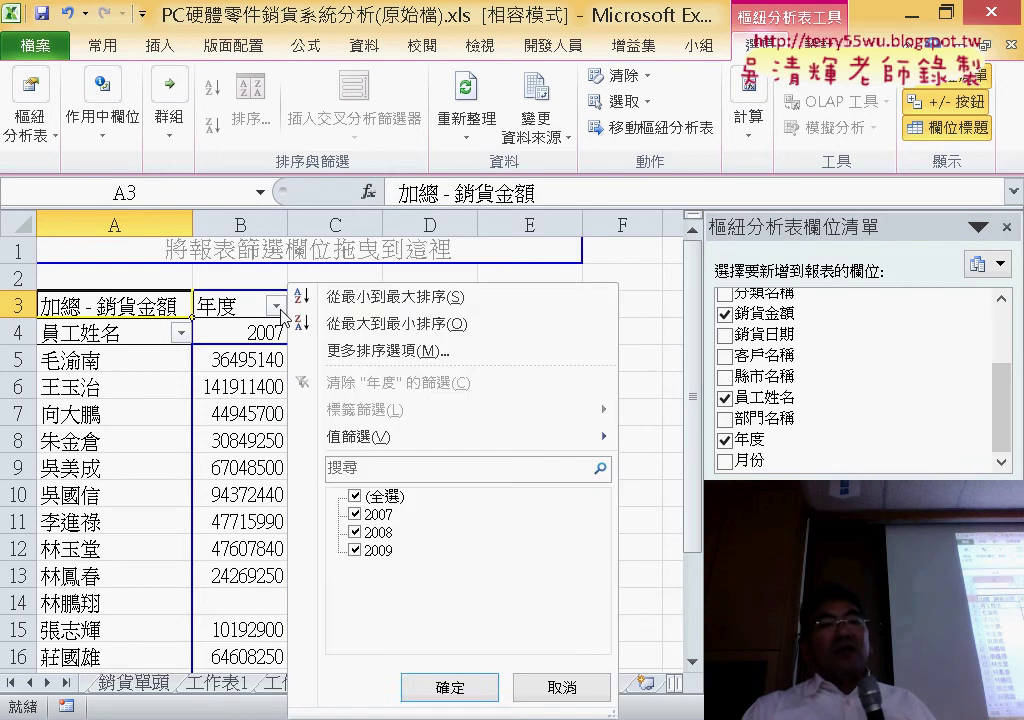
{"action": "left_click", "coordinate": [358, 497]}
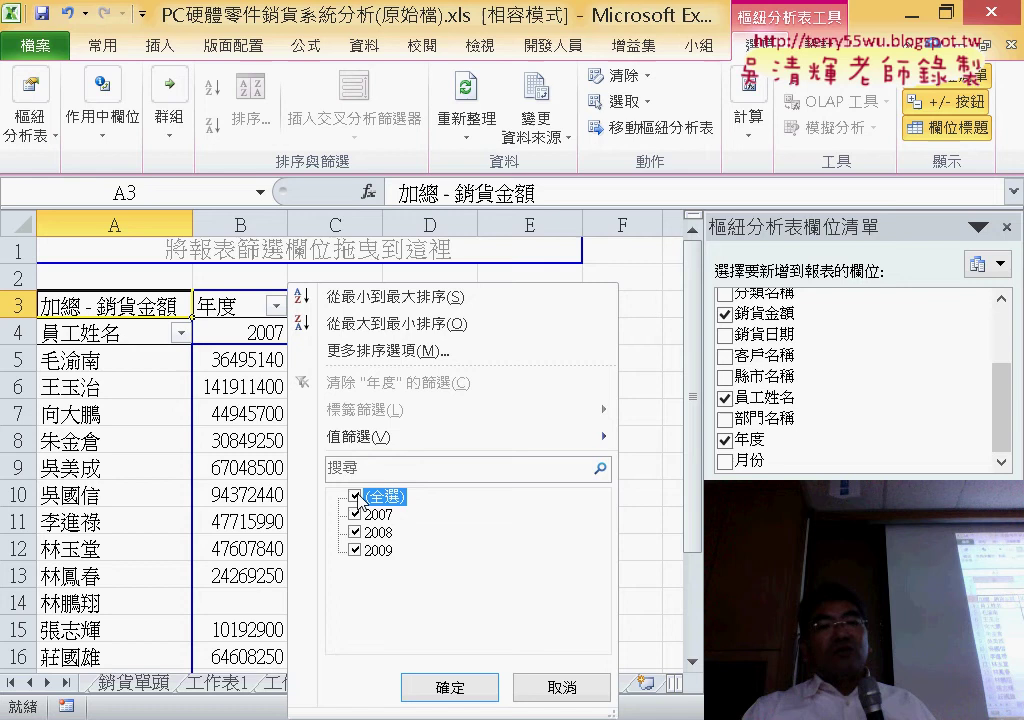
{"action": "left_click", "coordinate": [355, 550]}
{"action": "left_click", "coordinate": [452, 687]}
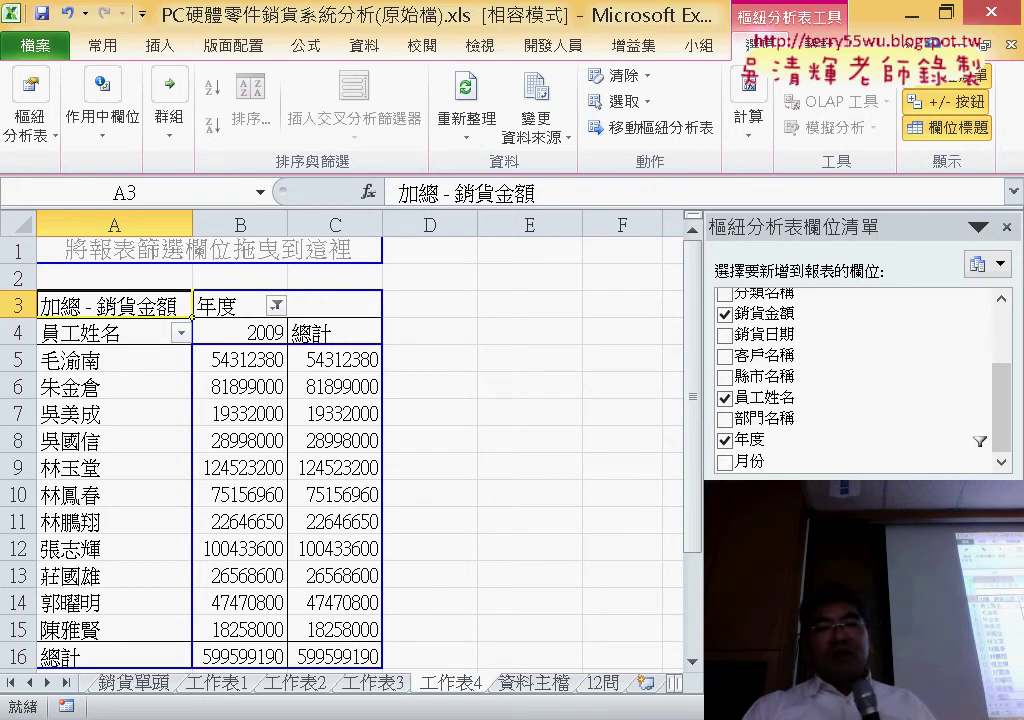
Step: Move 年度 to the report filter, sort 2009 sales largest to smallest, and widen column B
{"action": "left_click_drag", "start_coordinate": [228, 305], "coordinate": [200, 250]}
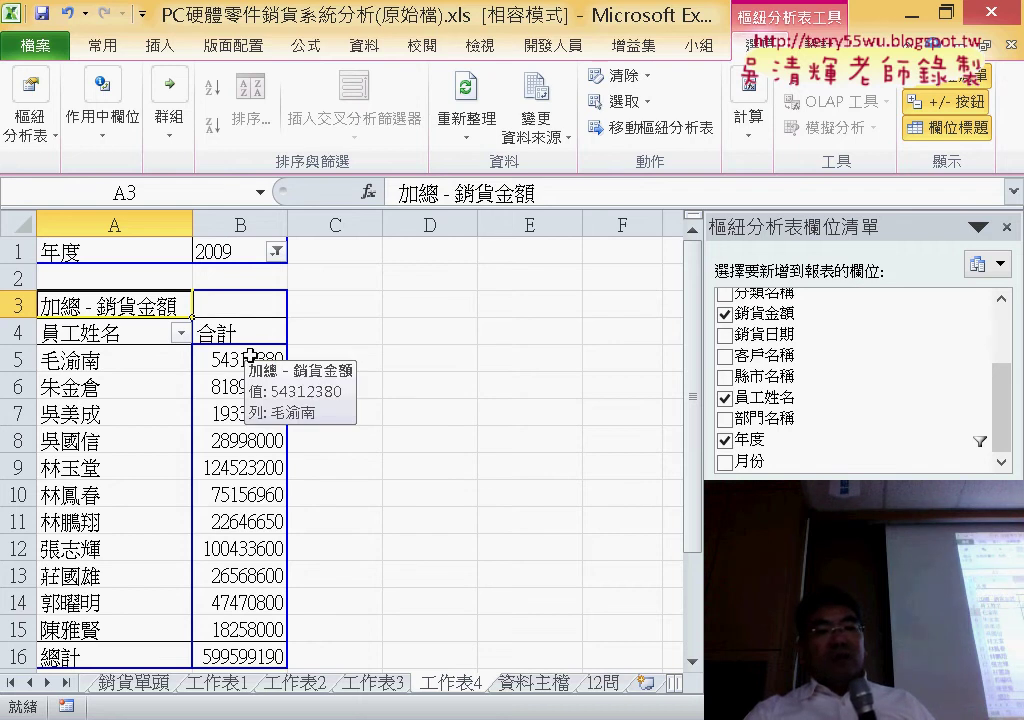
{"action": "left_click_drag", "start_coordinate": [260, 360], "coordinate": [258, 630]}
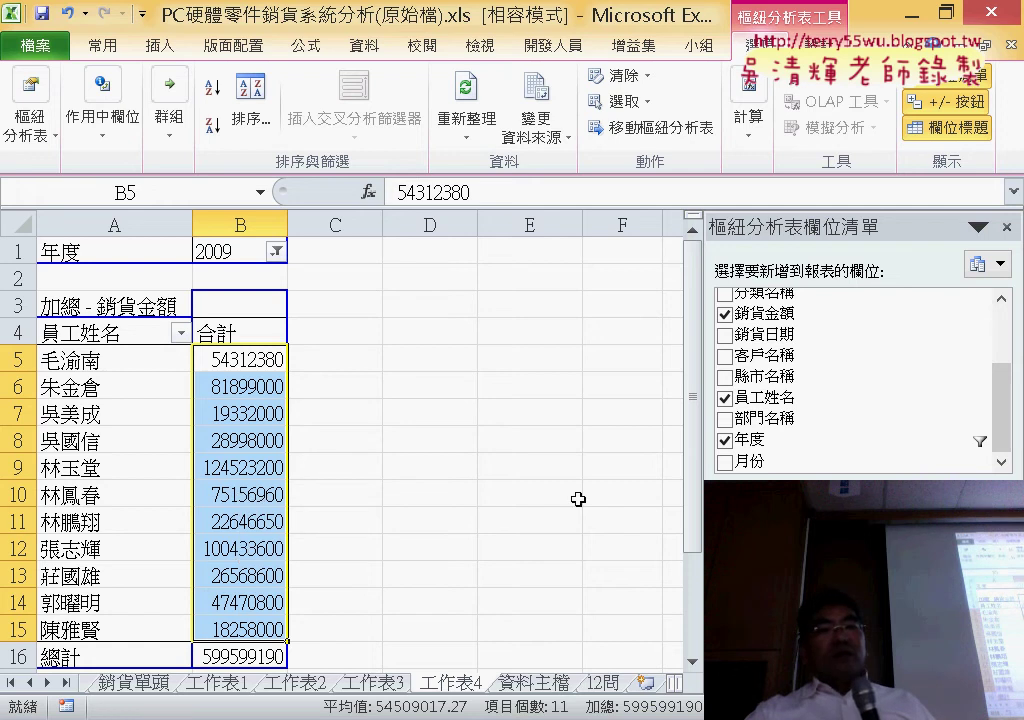
{"action": "left_click", "coordinate": [368, 52]}
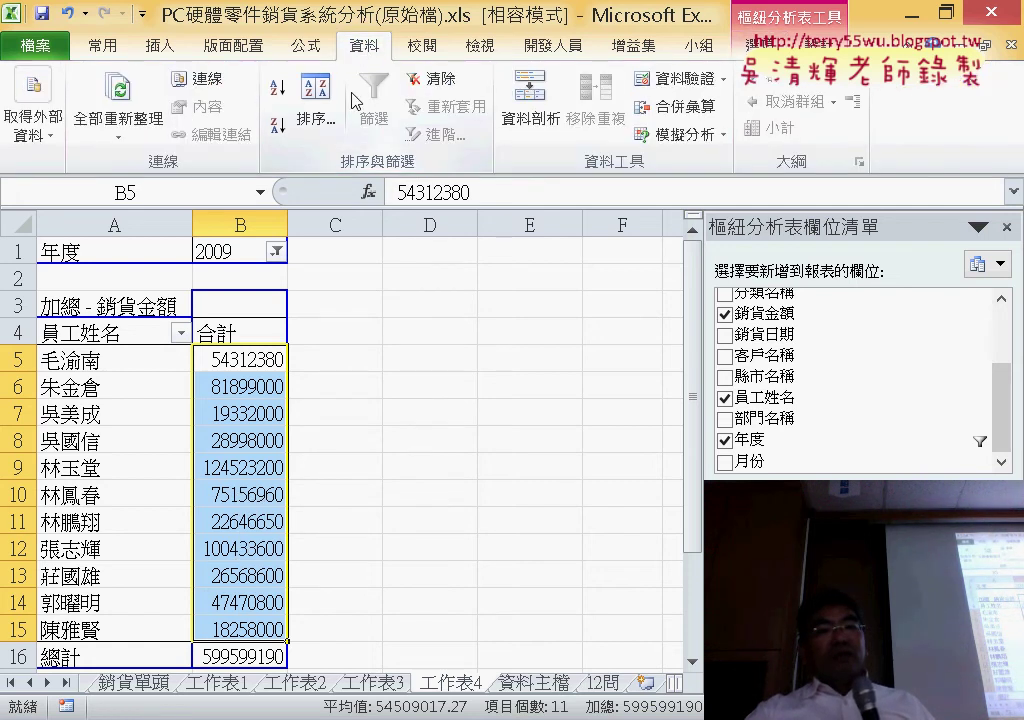
{"action": "left_click", "coordinate": [278, 127]}
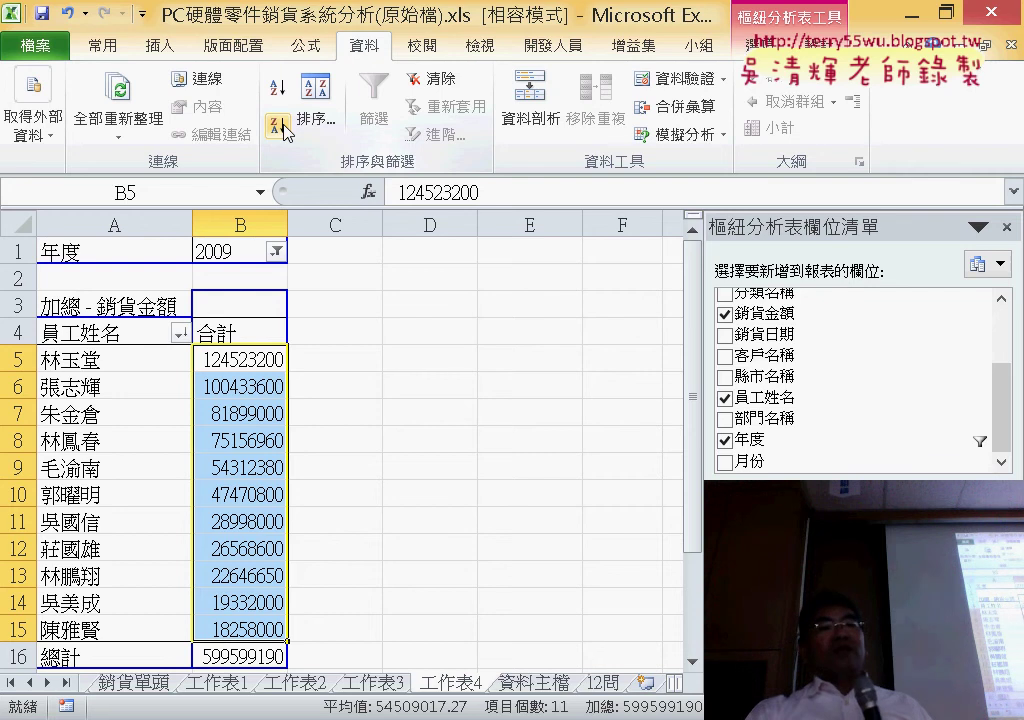
{"action": "left_click_drag", "start_coordinate": [288, 225], "coordinate": [348, 225]}
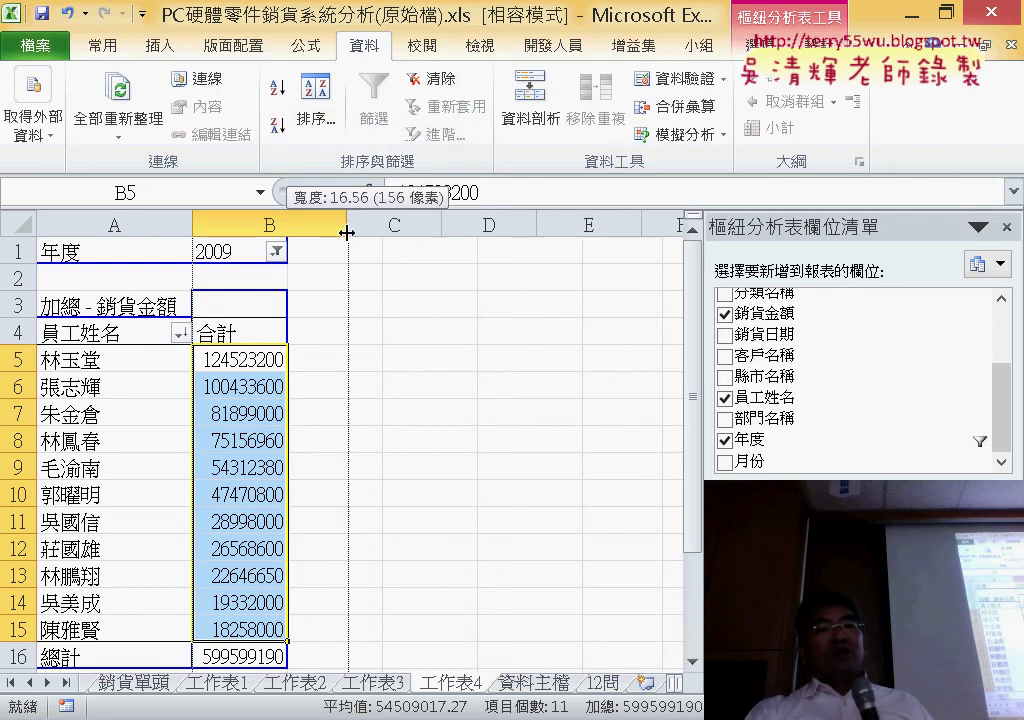
{"action": "mouse_move", "coordinate": [300, 358]}
{"action": "left_mouse_down"}
{"action": "mouse_move", "coordinate": [174, 496]}
{"action": "mouse_move", "coordinate": [142, 450]}
{"action": "mouse_move", "coordinate": [142, 467]}
{"action": "left_mouse_up"}
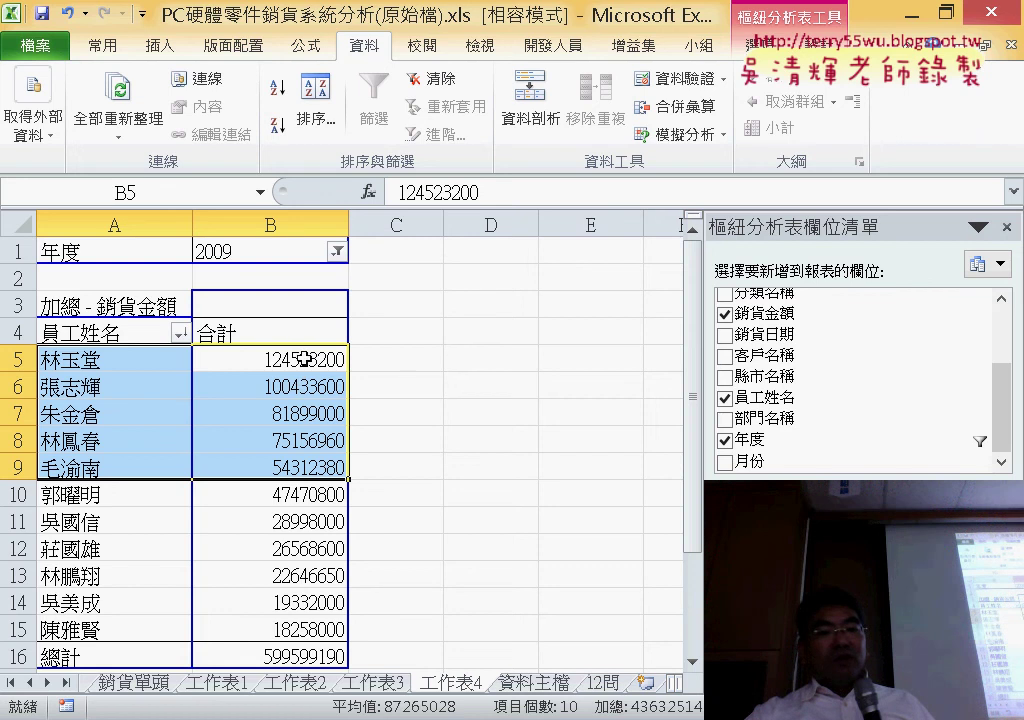
Step: Give B5:B16 Comma Style with zero decimals, e.g. 124,523,200 and total 599,599,190
{"action": "mouse_move", "coordinate": [242, 360]}
{"action": "left_mouse_down"}
{"action": "mouse_move", "coordinate": [323, 577]}
{"action": "mouse_move", "coordinate": [330, 657]}
{"action": "left_mouse_up"}
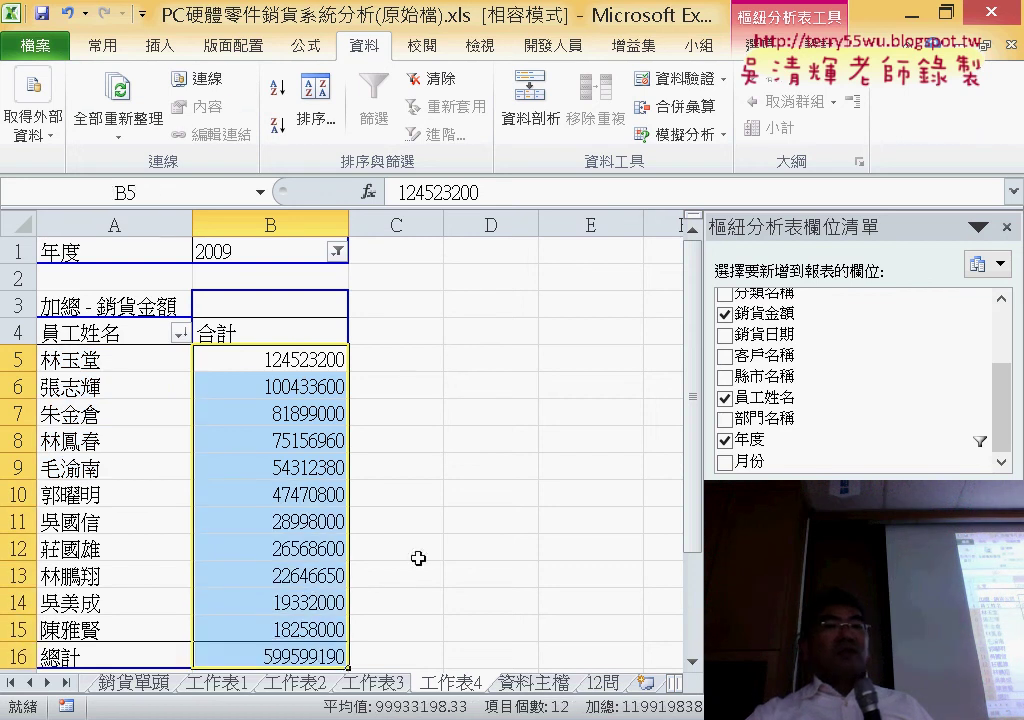
{"action": "left_click", "coordinate": [102, 45]}
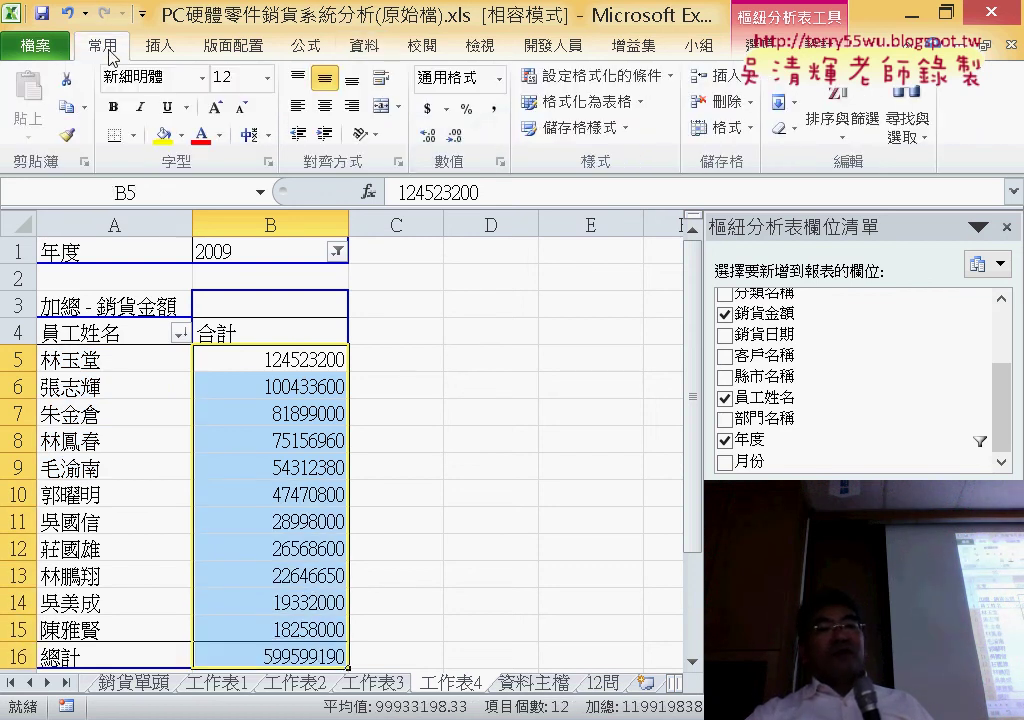
{"action": "left_click", "coordinate": [496, 114]}
{"action": "left_click", "coordinate": [455, 138]}
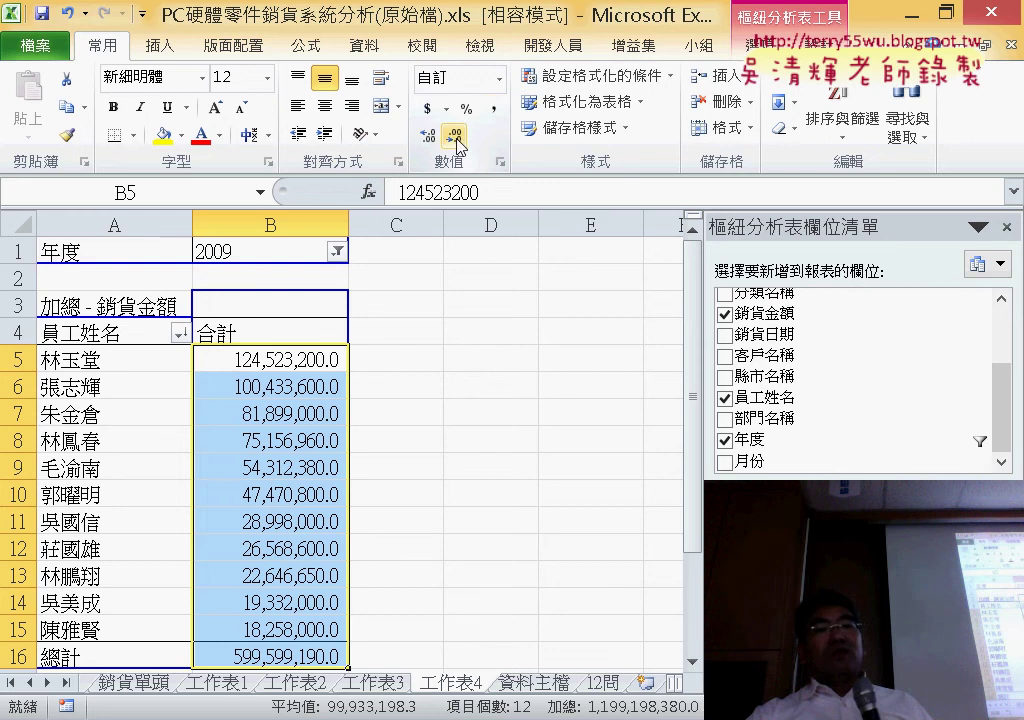
{"action": "left_click", "coordinate": [455, 138]}
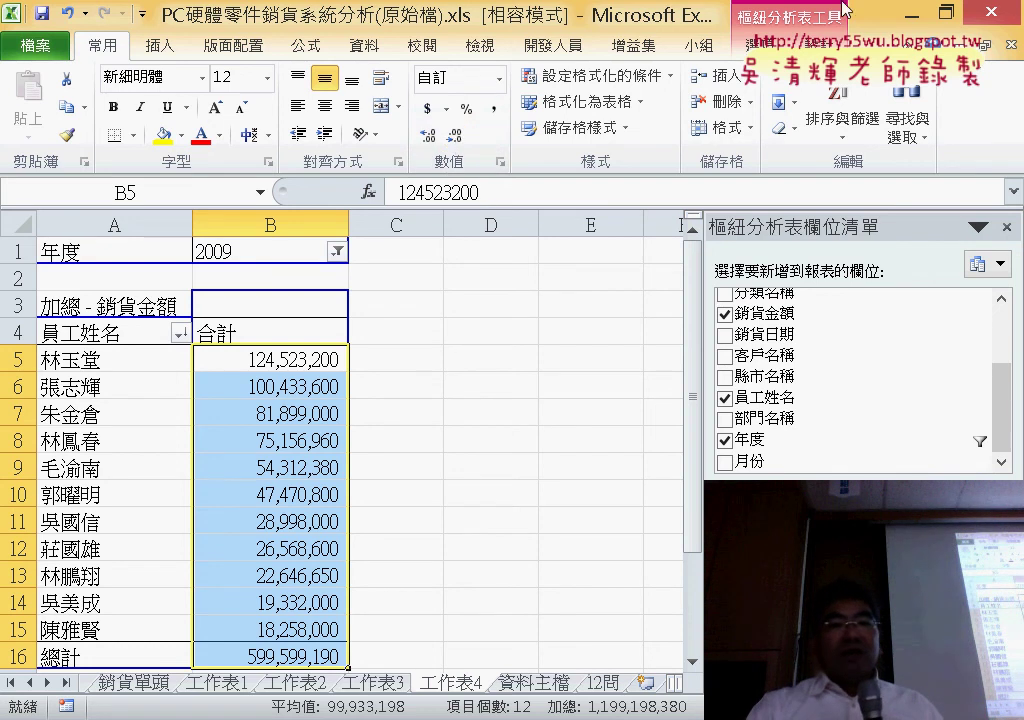
Step: Deselect the pivot table to hide its field list, then switch to the 12問 sheet
{"action": "left_click", "coordinate": [762, 45]}
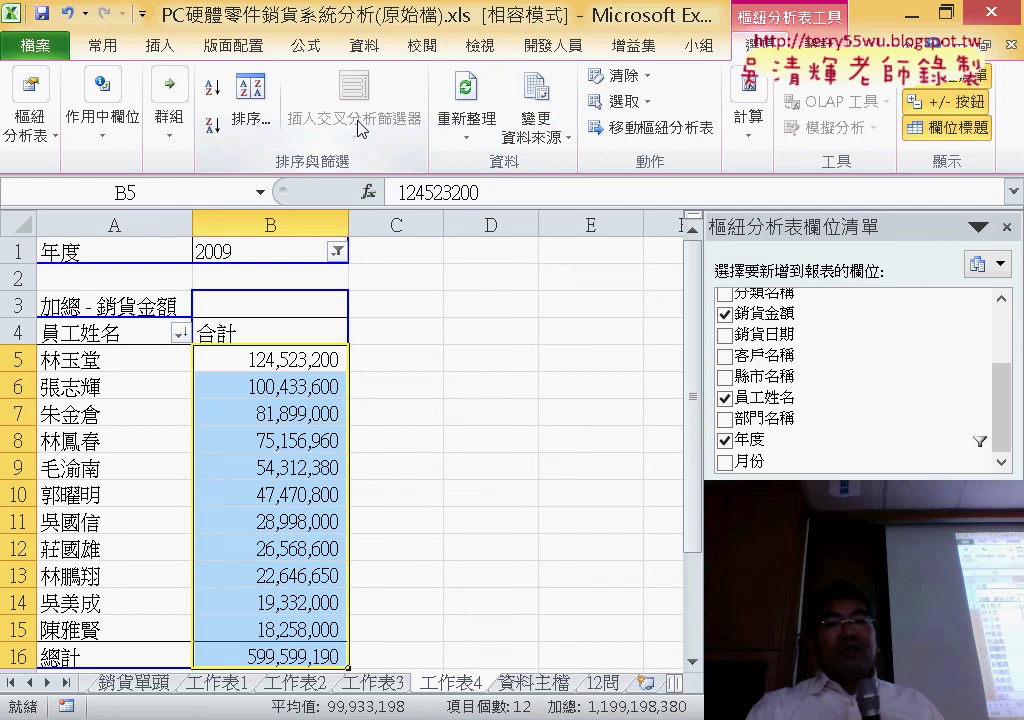
{"action": "left_click", "coordinate": [390, 358]}
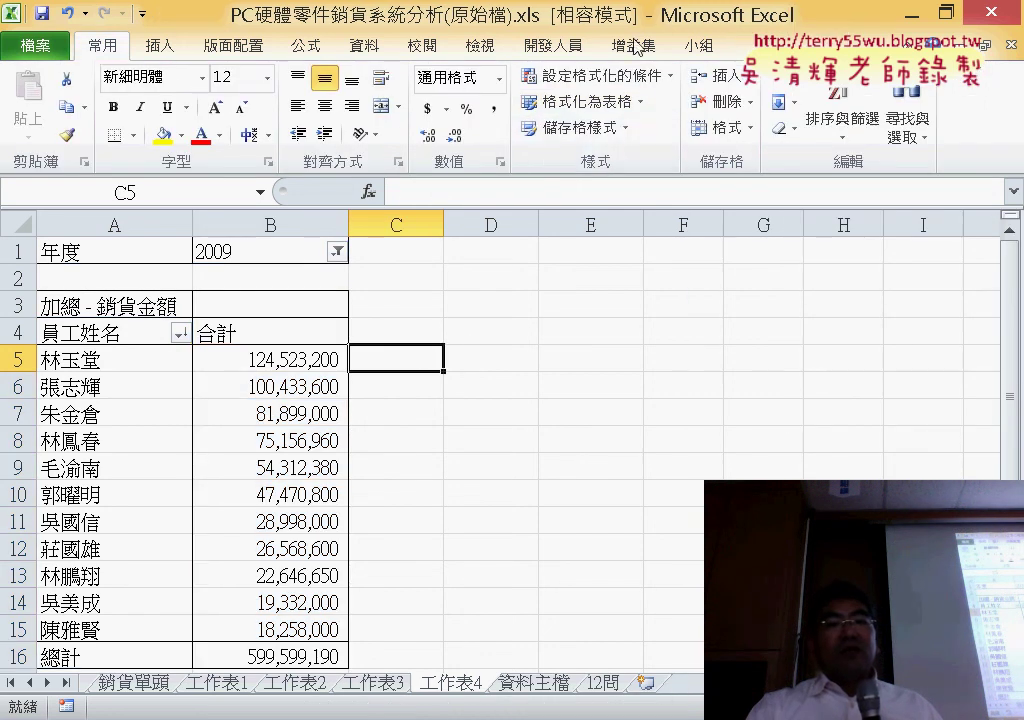
{"action": "left_click", "coordinate": [300, 440]}
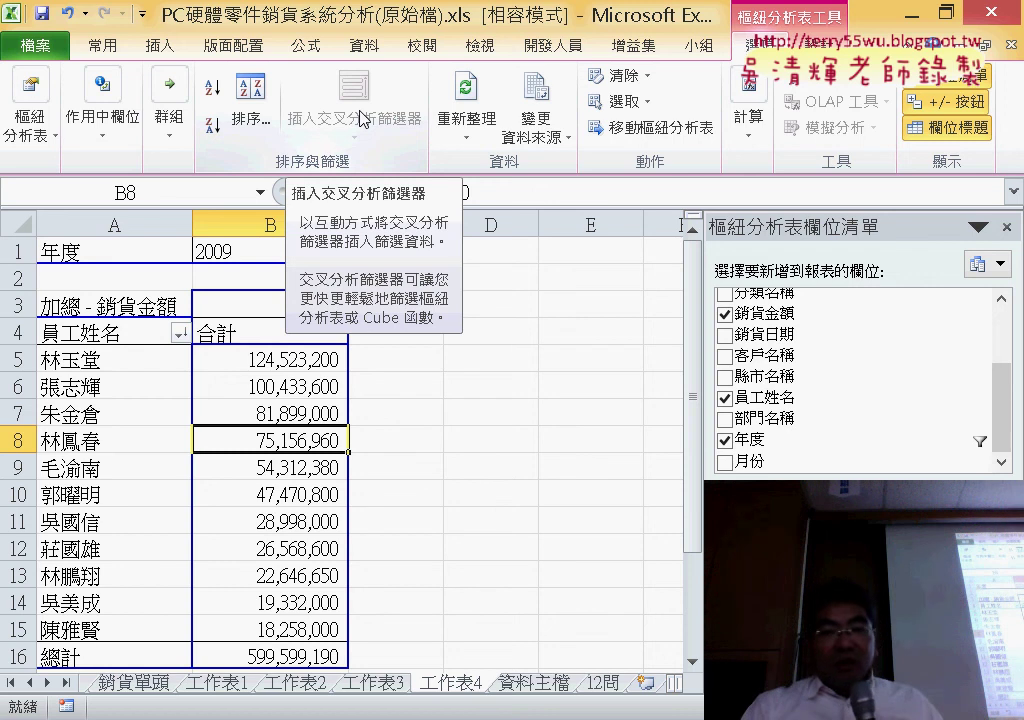
{"action": "left_click", "coordinate": [515, 466]}
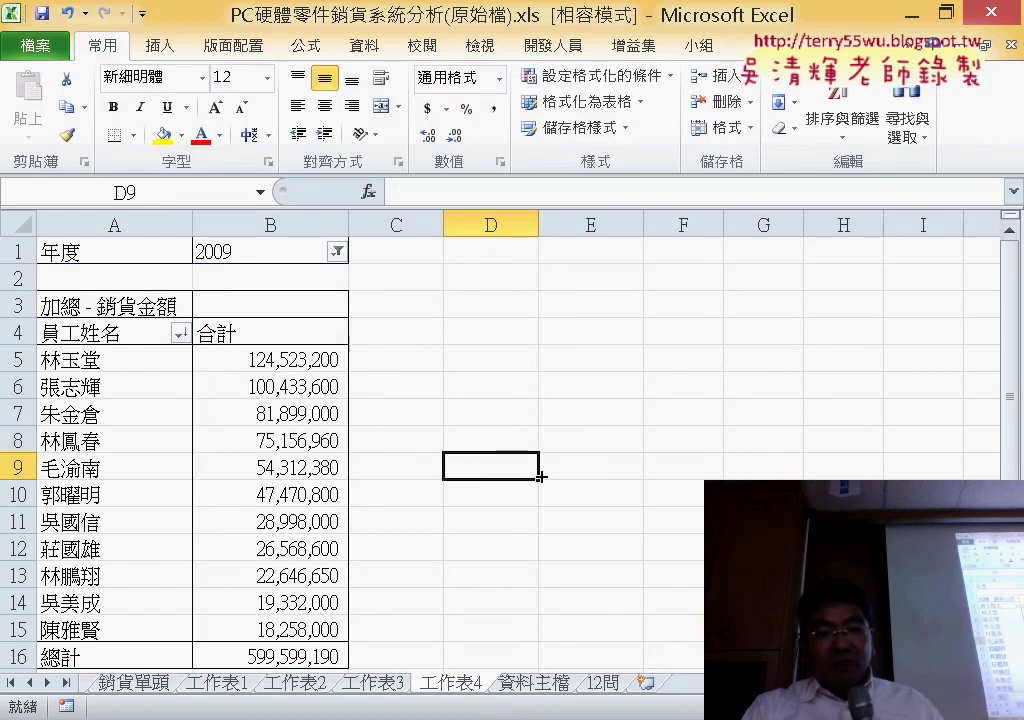
{"action": "left_click", "coordinate": [604, 682]}
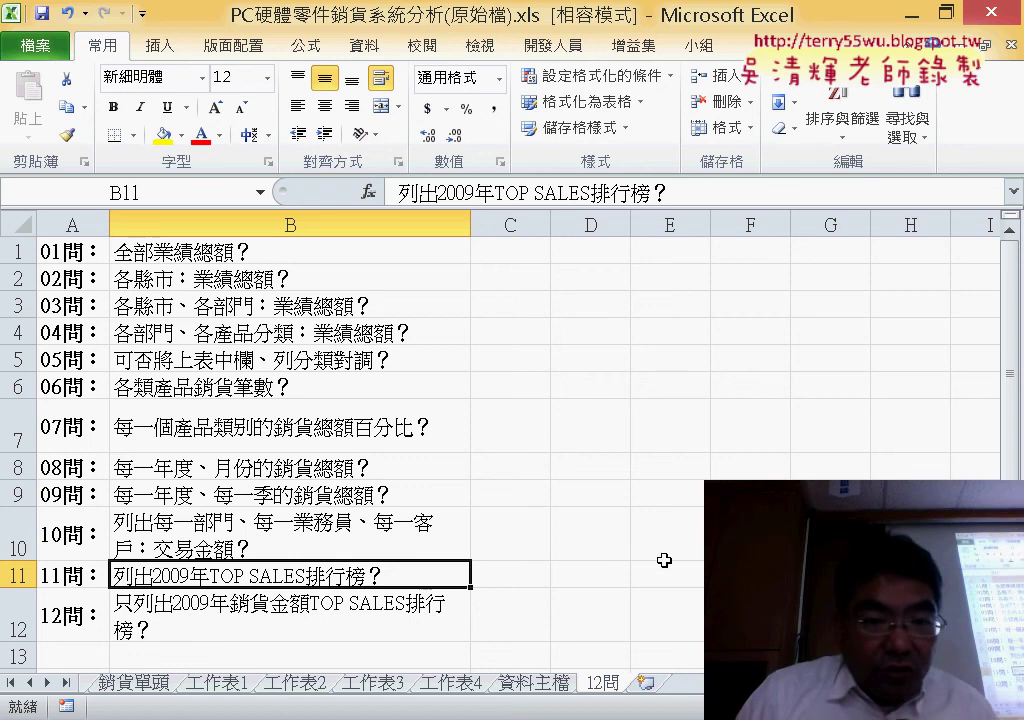
{"action": "left_click", "coordinate": [372, 468]}
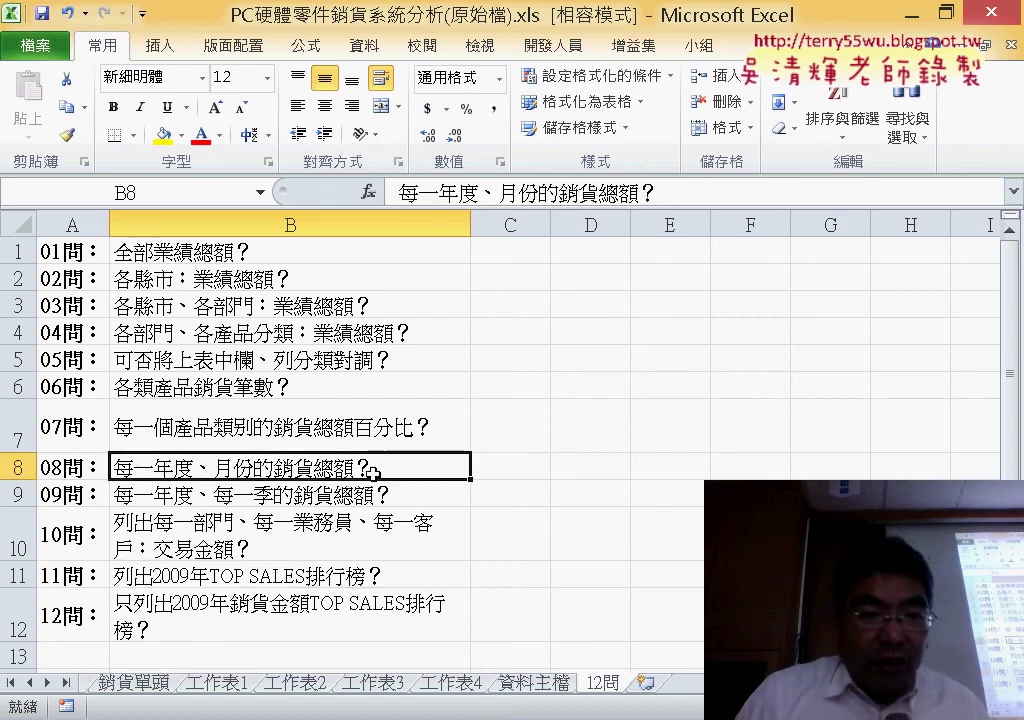